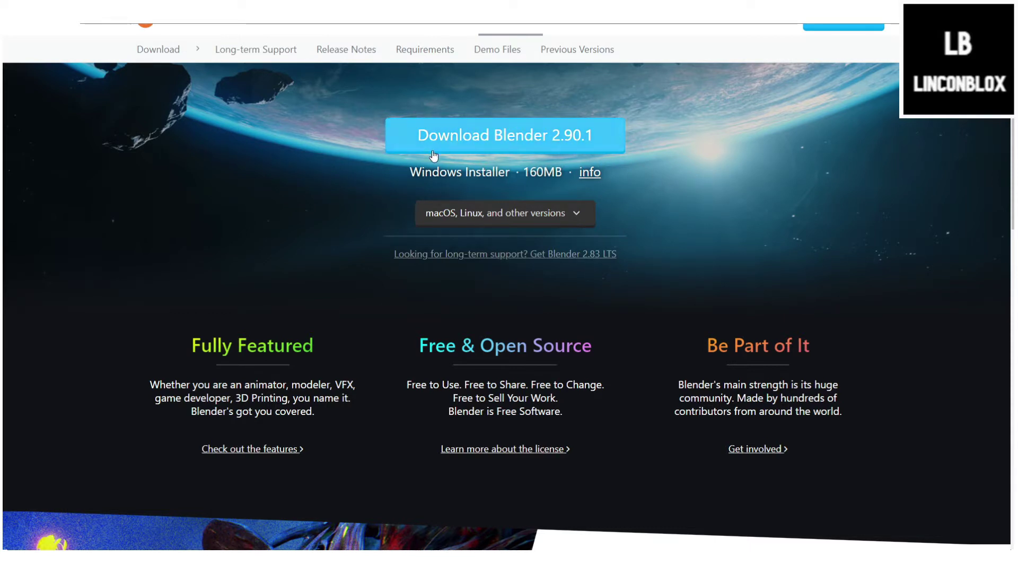
Step: Look through the Blender download page, including the list of installers for other platforms and the 2.90 feature overview
scroll(266, 193, down, 7)
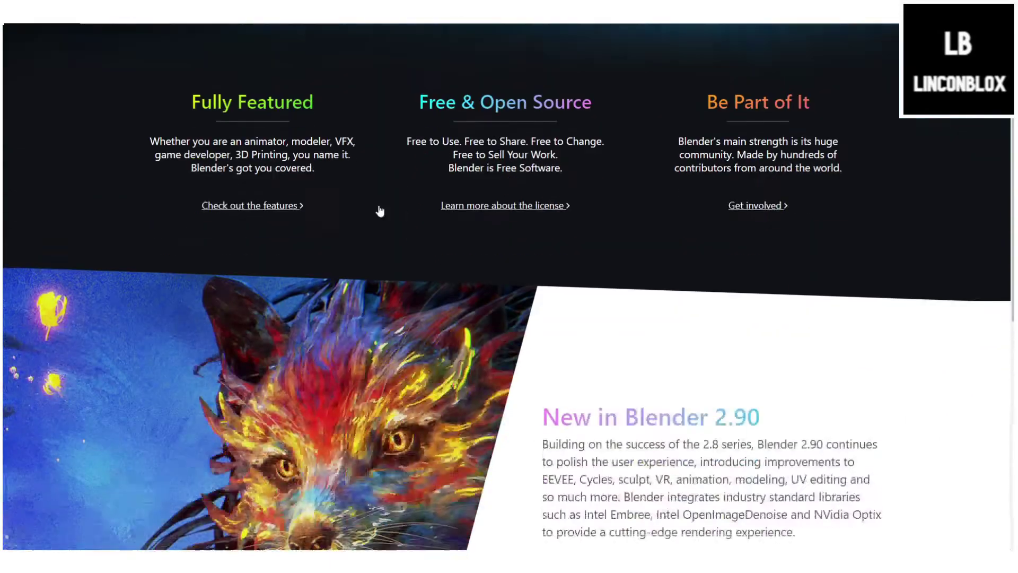
scroll(375, 222, up, 4)
scroll(375, 223, up, 3)
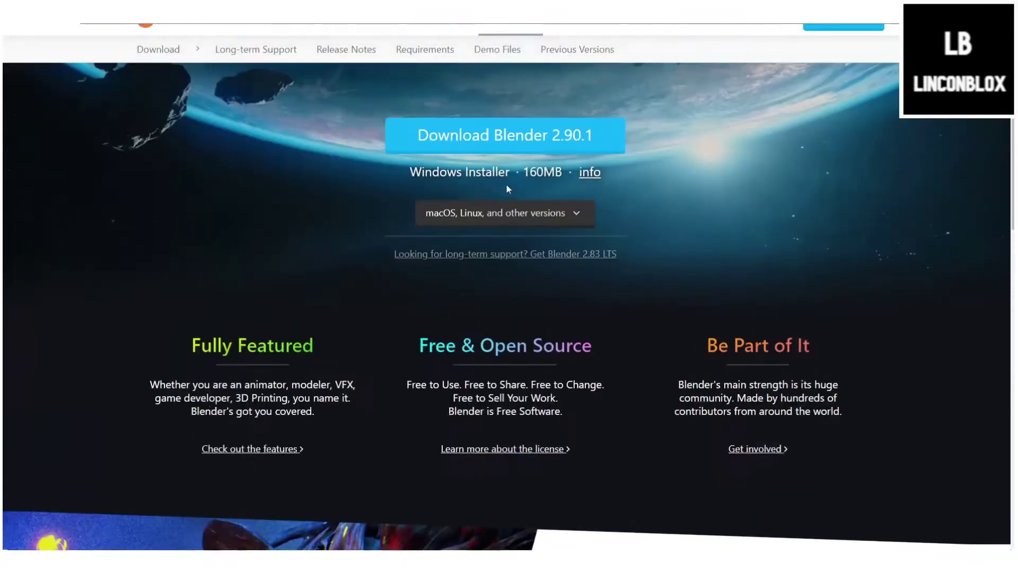
click(504, 214)
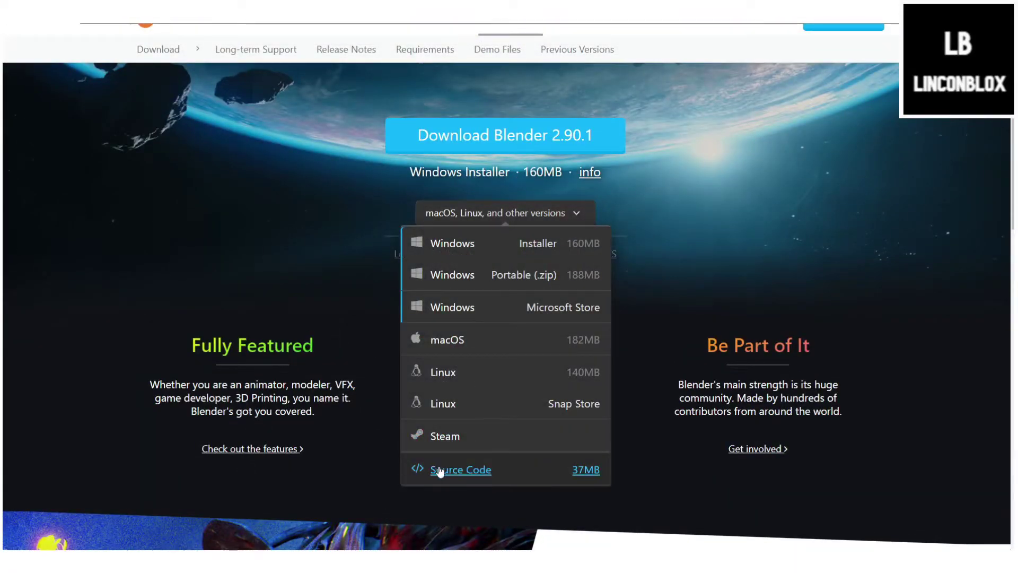
click(281, 281)
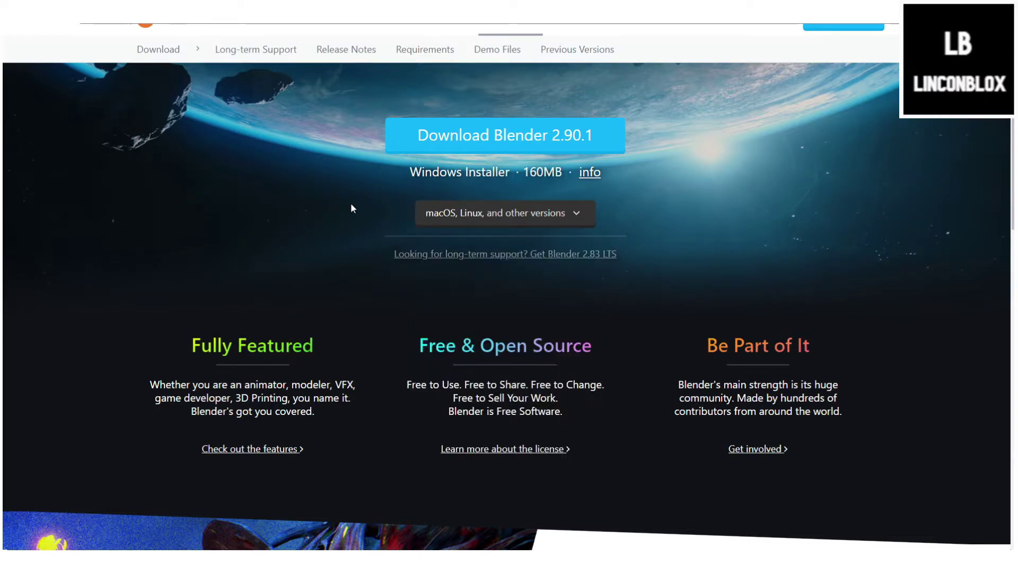
scroll(377, 321, down, 4)
scroll(376, 331, down, 12)
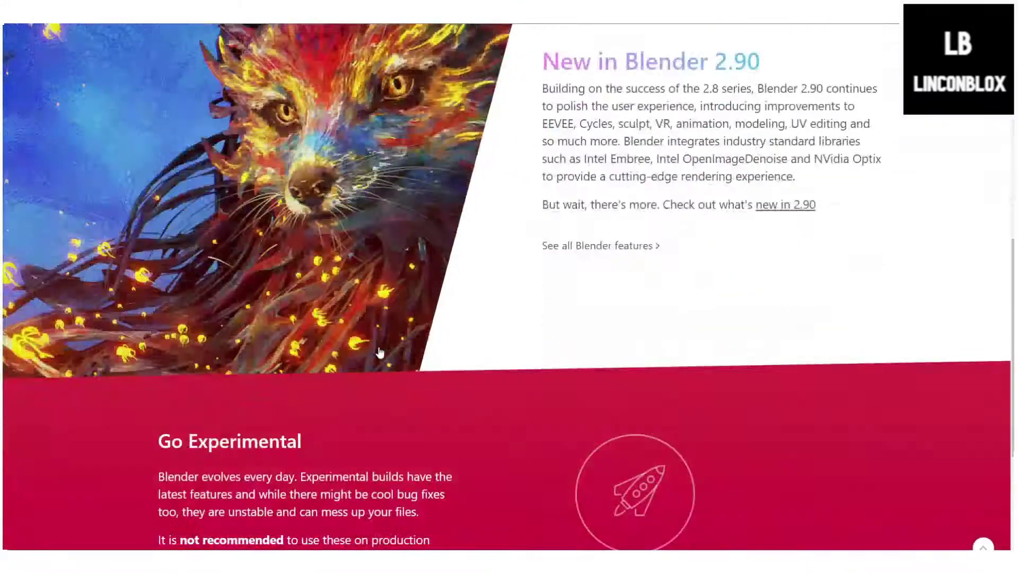
scroll(379, 370, up, 10)
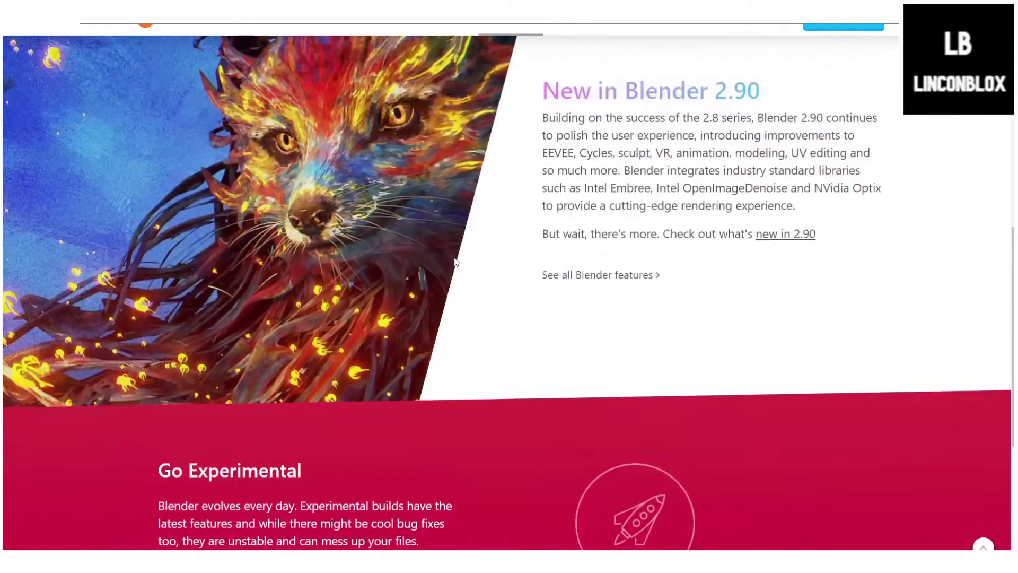
scroll(268, 246, up, 4)
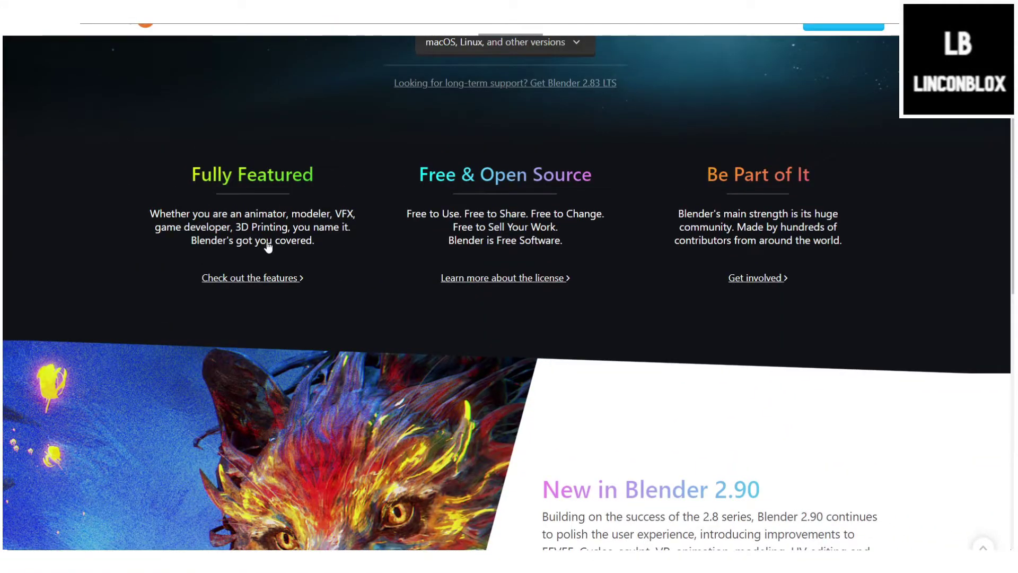
scroll(278, 223, up, 3)
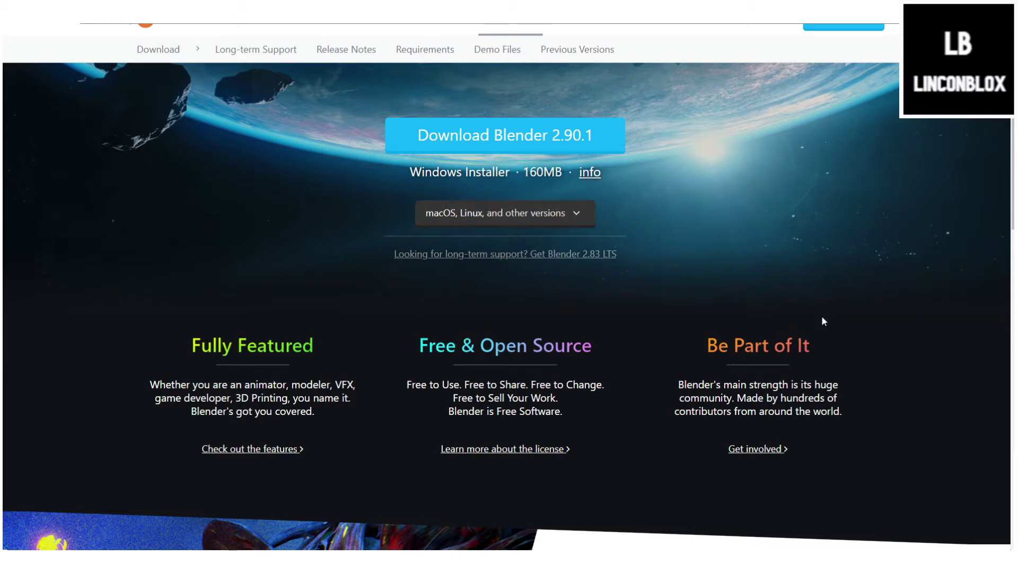
Step: Switch to Blender and dismiss the splash screen to reach the default scene
drag(762, 350, 132, 336)
click(117, 303)
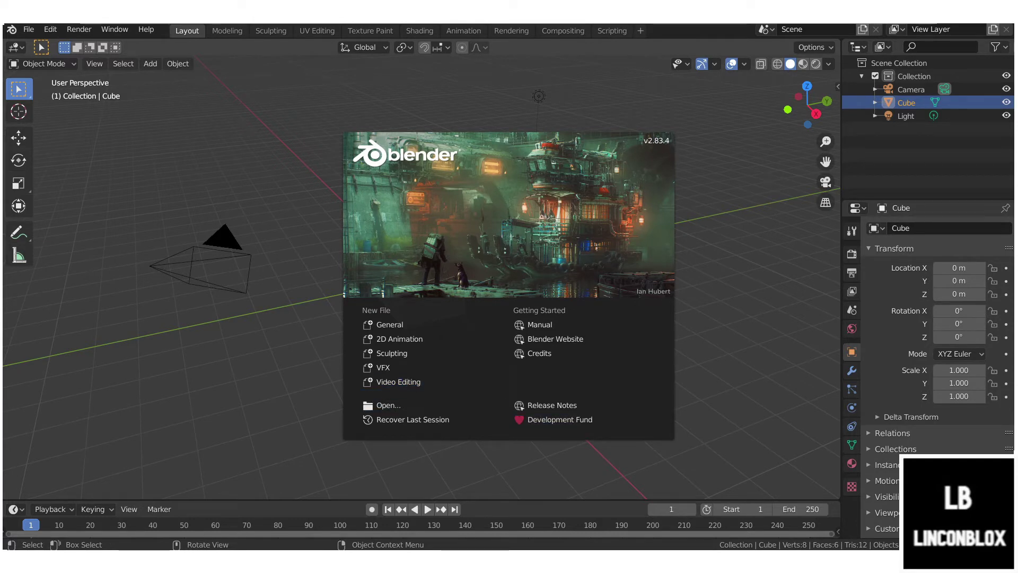
click(237, 161)
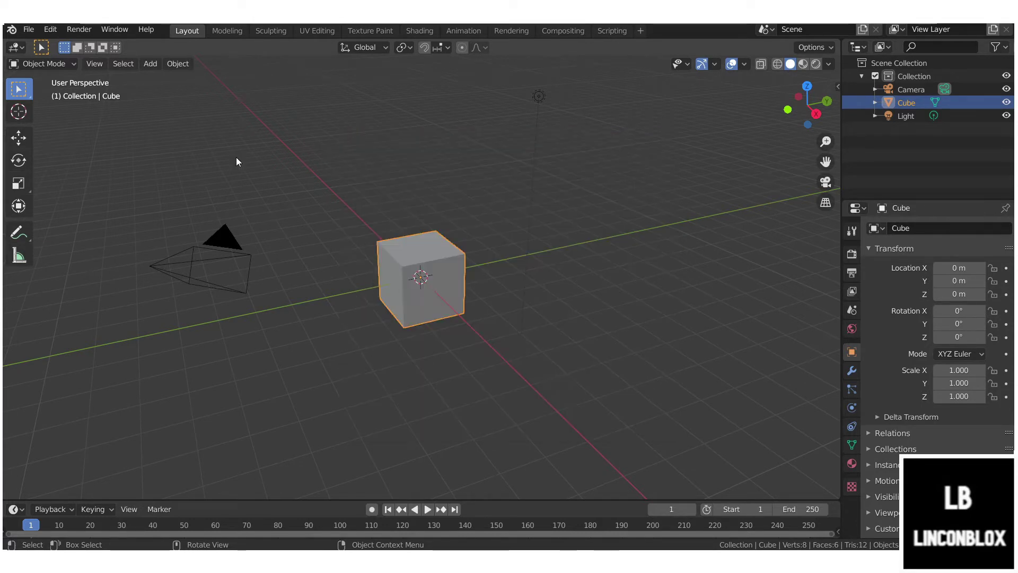
Step: Inspect the default cube from several angles and box-select it together with the light
middle_drag(642, 229, 413, 217)
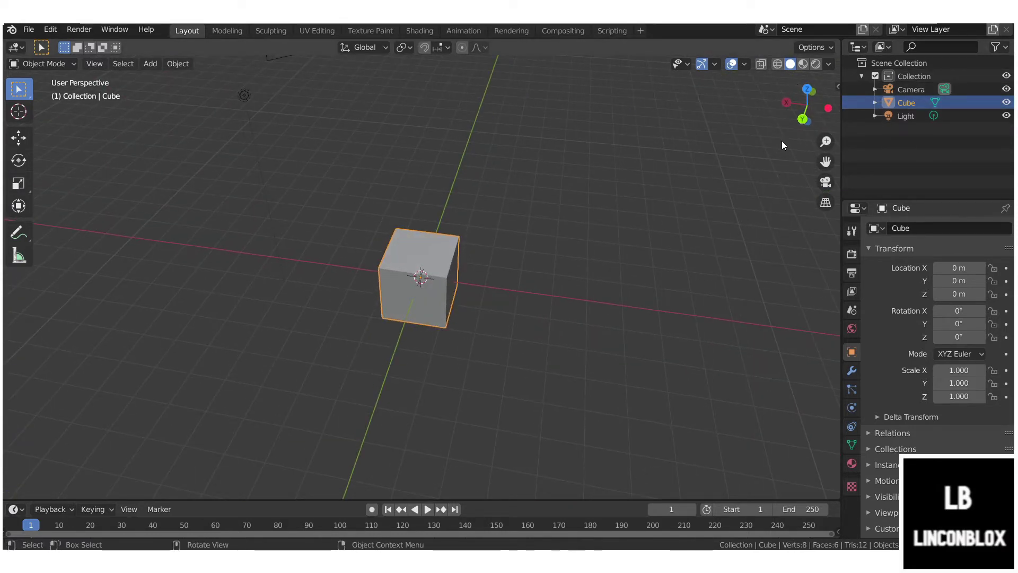
click(677, 196)
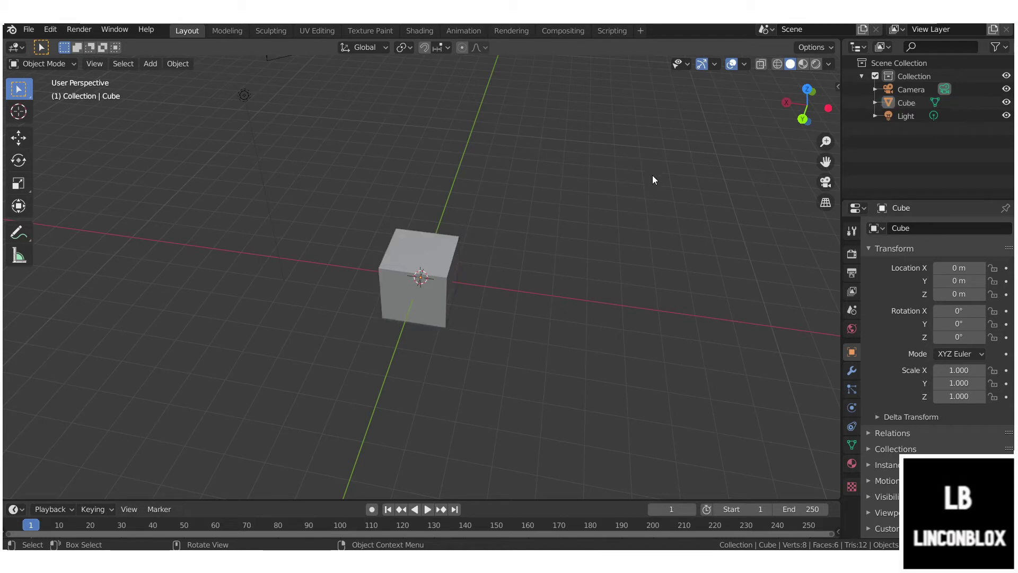
middle_drag(691, 209, 691, 208)
drag(600, 225, 301, 442)
middle_drag(554, 234, 425, 231)
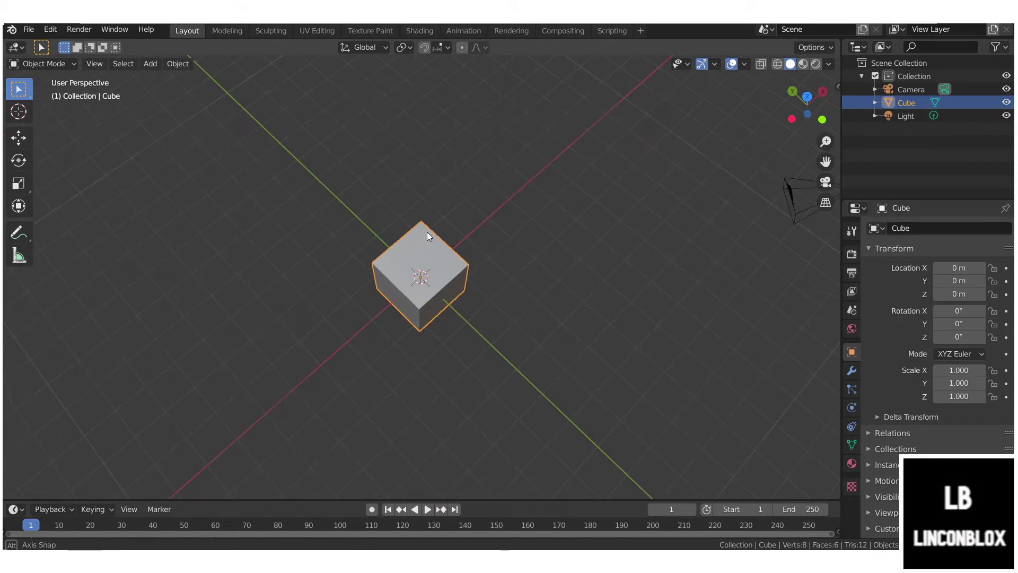
drag(323, 165, 859, 424)
drag(261, 147, 672, 452)
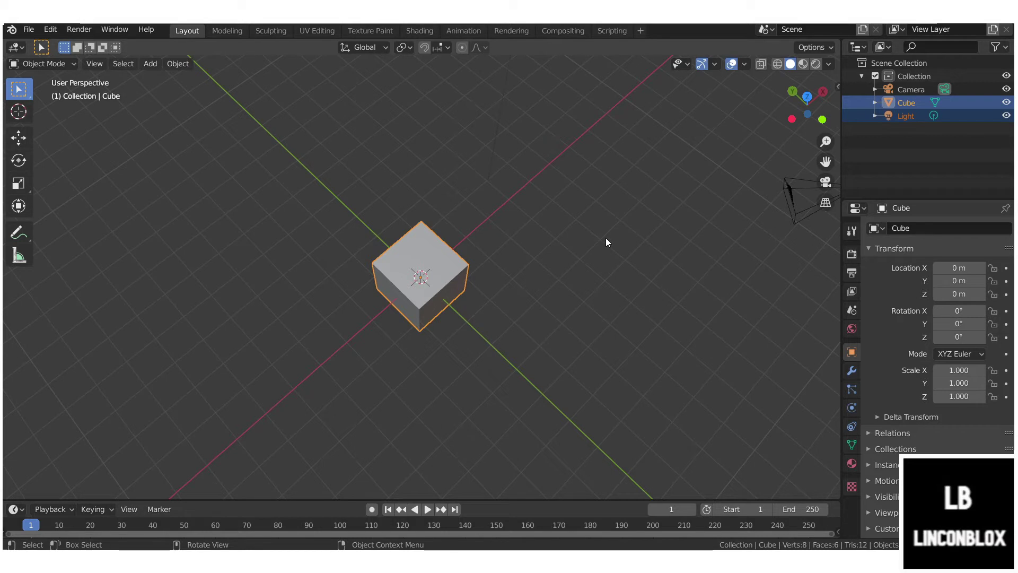
middle_drag(585, 237, 58, 162)
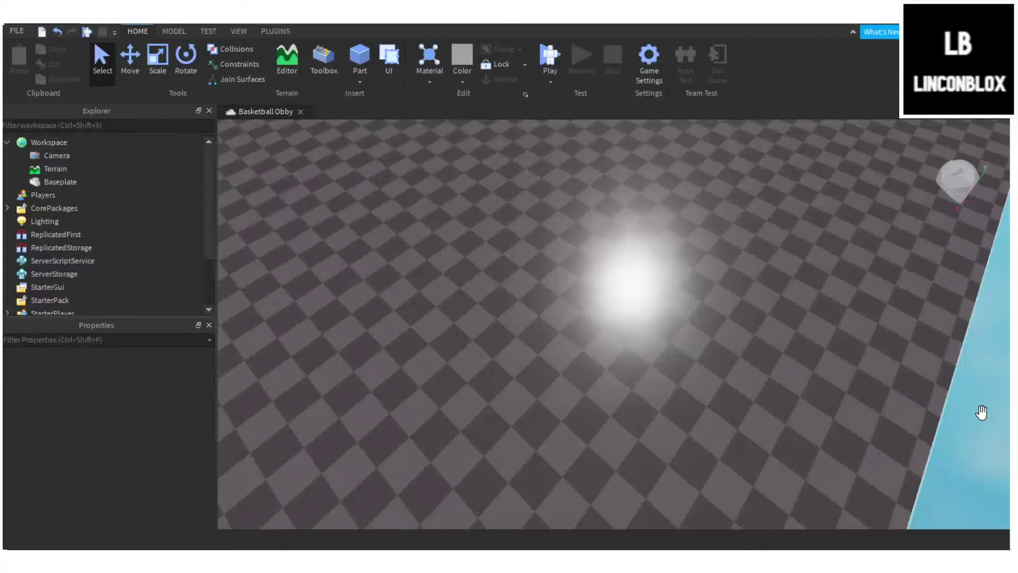
Step: Delete the Baseplate along with its nested Part and undo the deletion
click(900, 507)
right_drag(899, 507, 837, 402)
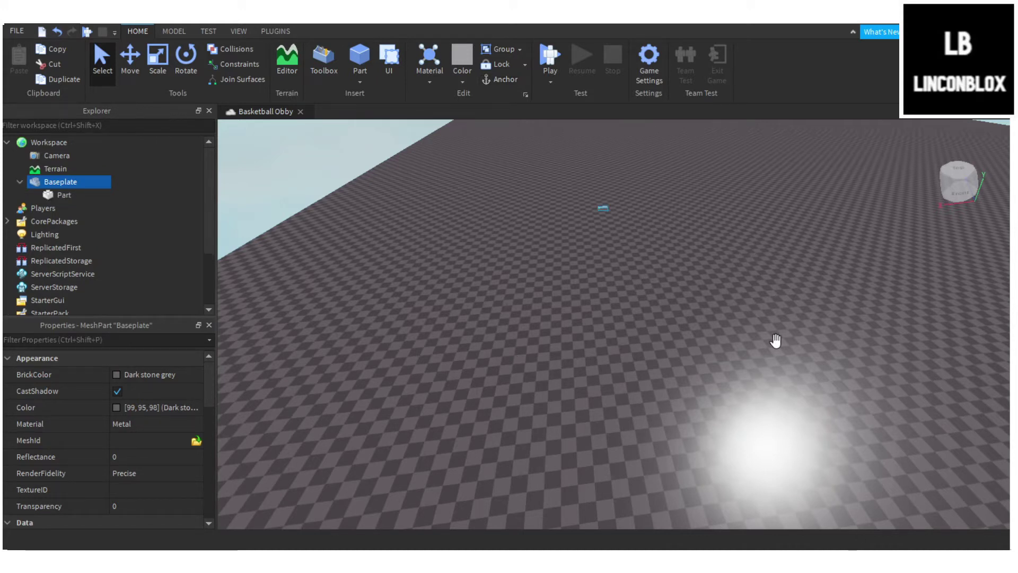
scroll(773, 235, up, 3)
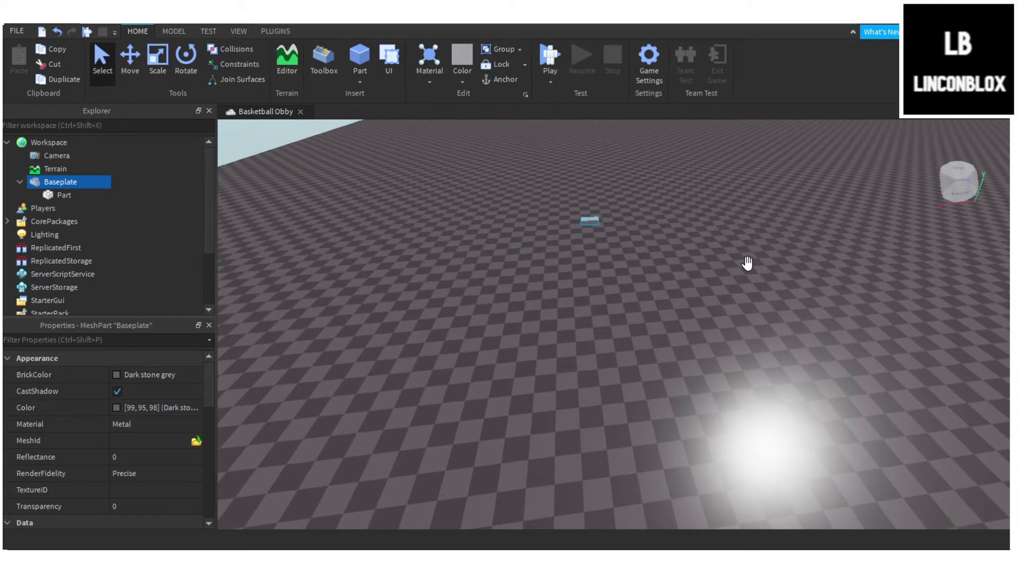
key(Delete)
right_drag(819, 267, 806, 270)
click(57, 32)
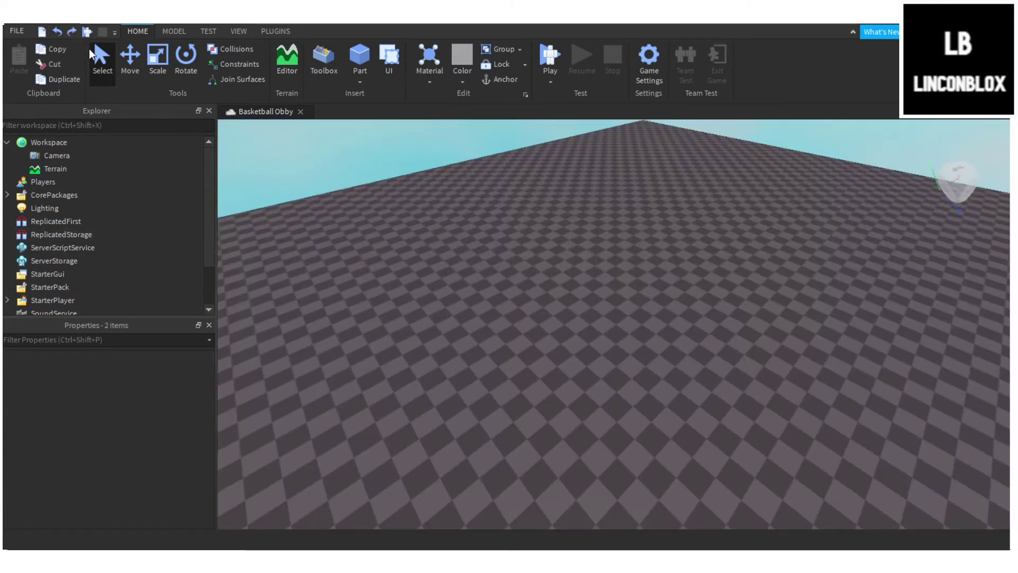
Step: Delete only the Part nested inside the Baseplate
click(722, 174)
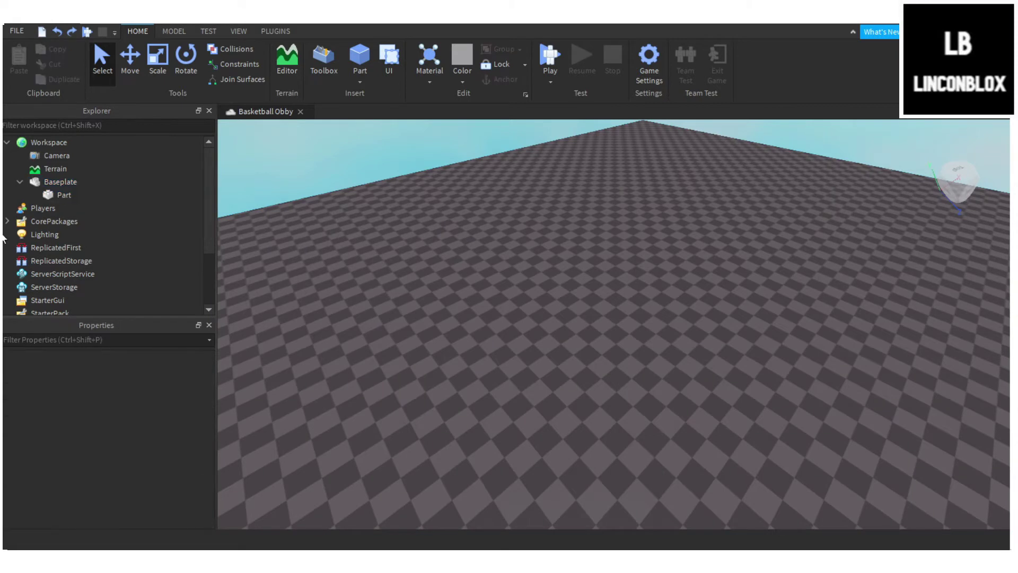
click(70, 194)
key(Delete)
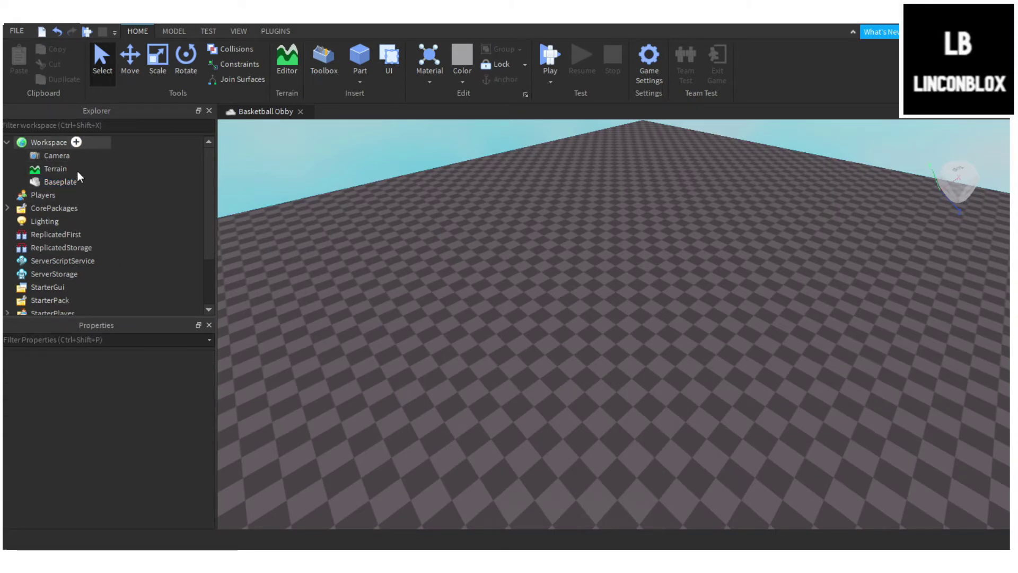
Step: Insert a MeshPart into the Workspace and select it
click(75, 142)
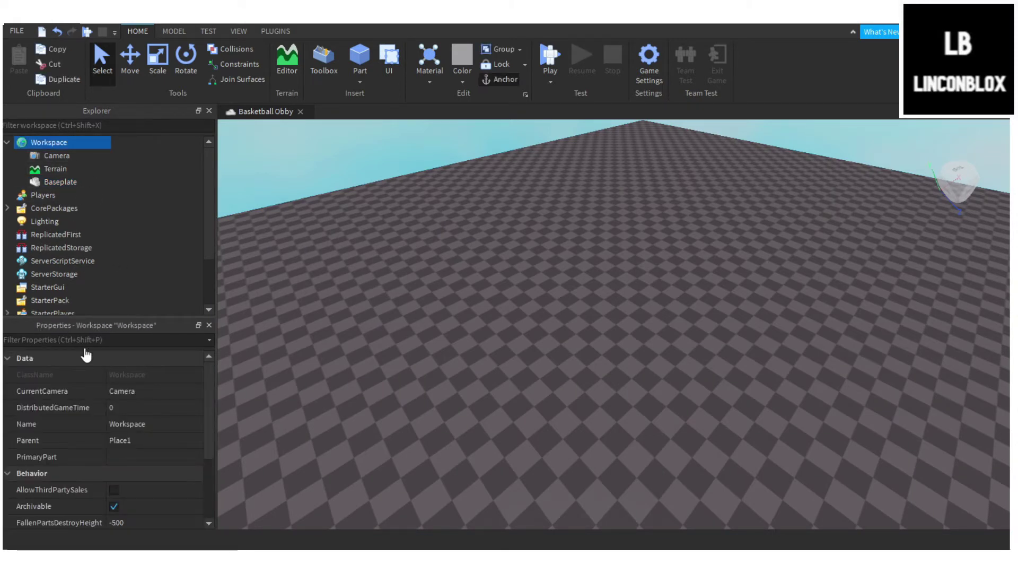
click(73, 367)
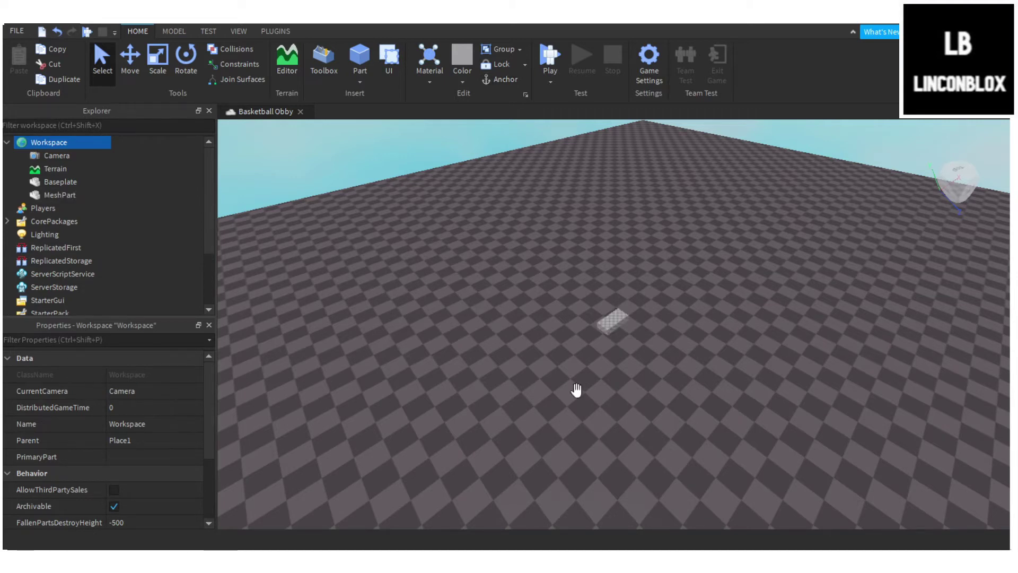
scroll(717, 376, up, 5)
scroll(723, 393, down, 5)
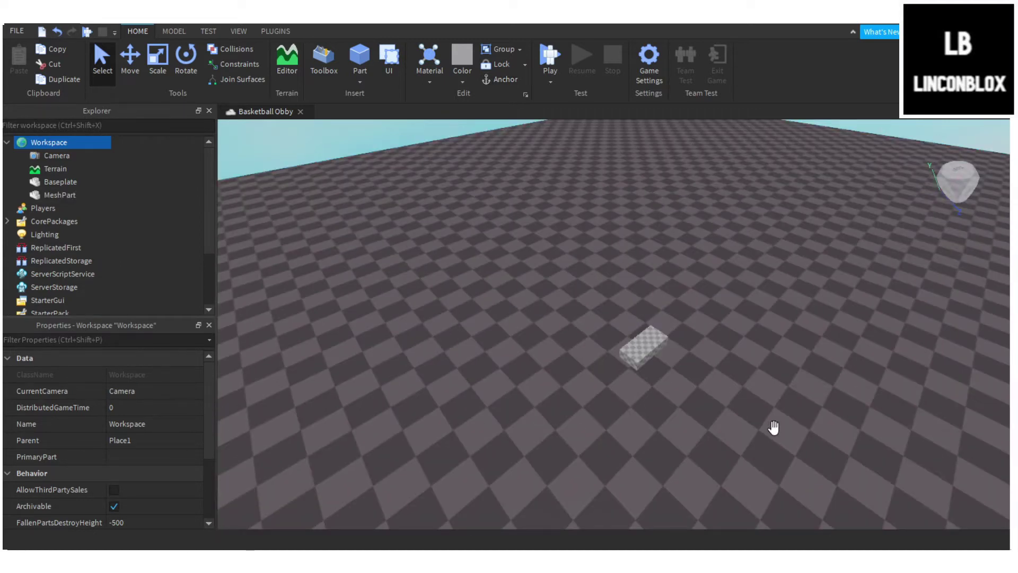
click(799, 439)
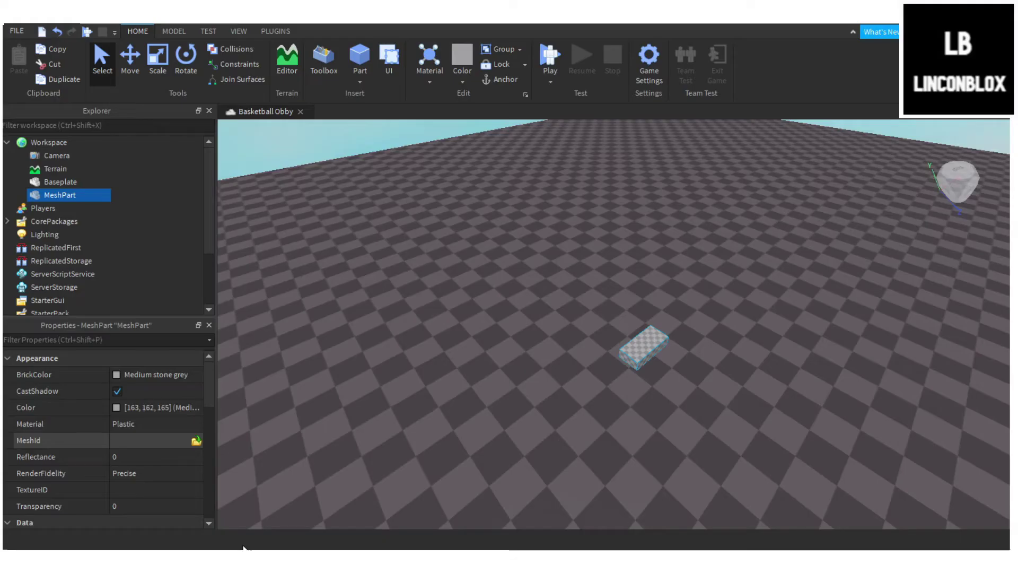
Step: Try to load the untitled mesh file from Documents as the MeshPart's mesh, accepting the location stored in the file
click(960, 307)
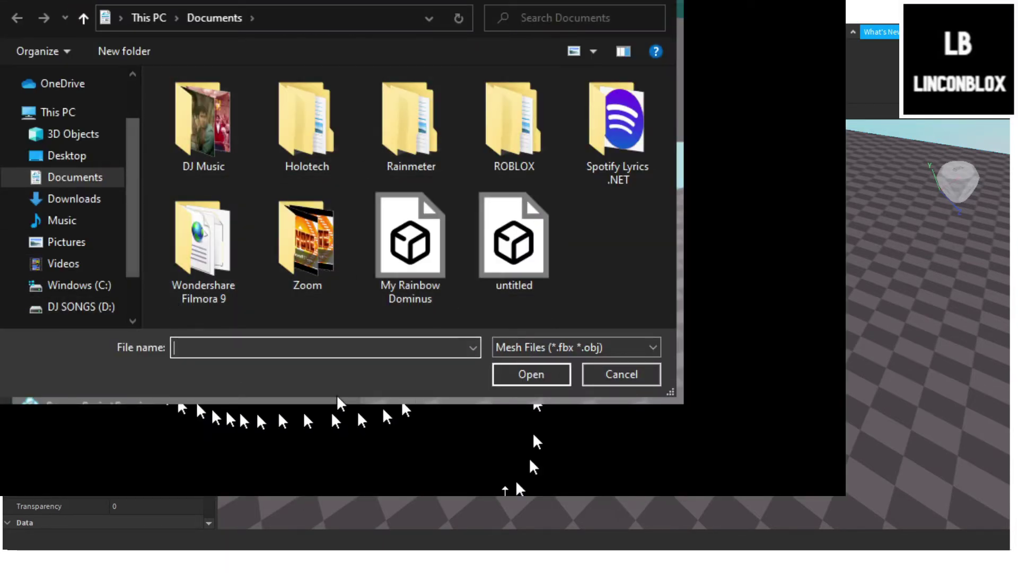
click(514, 241)
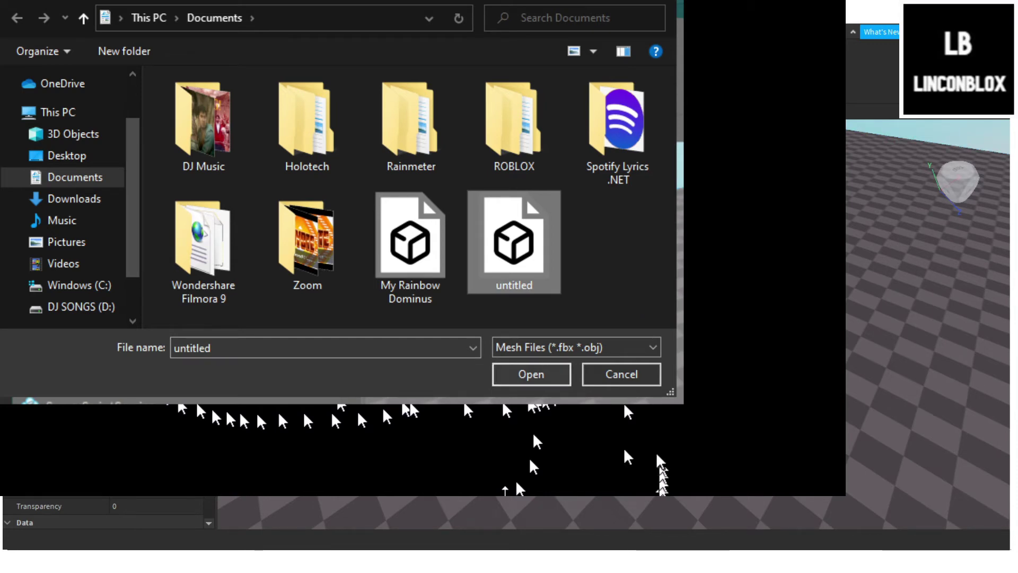
click(525, 374)
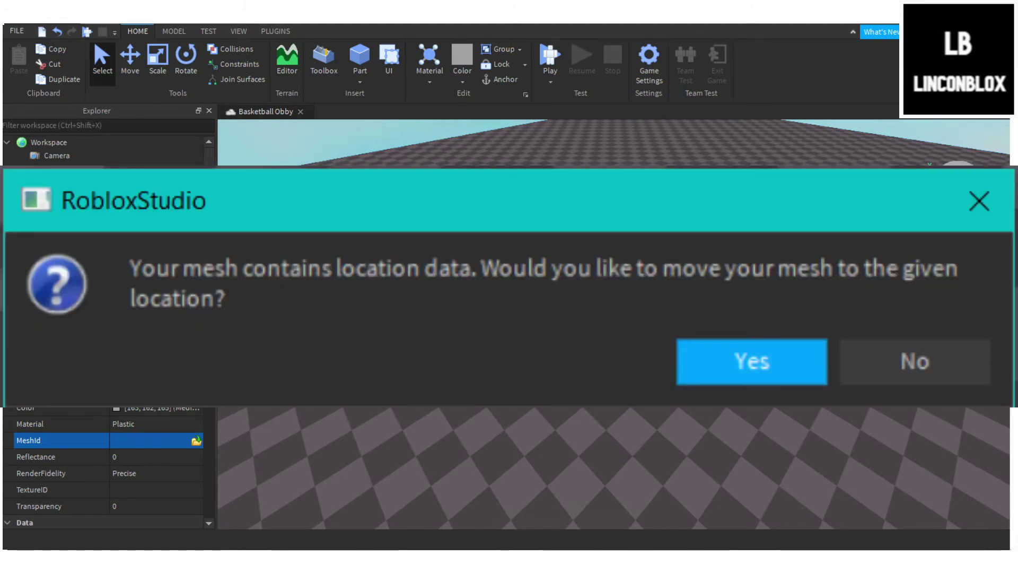
click(726, 358)
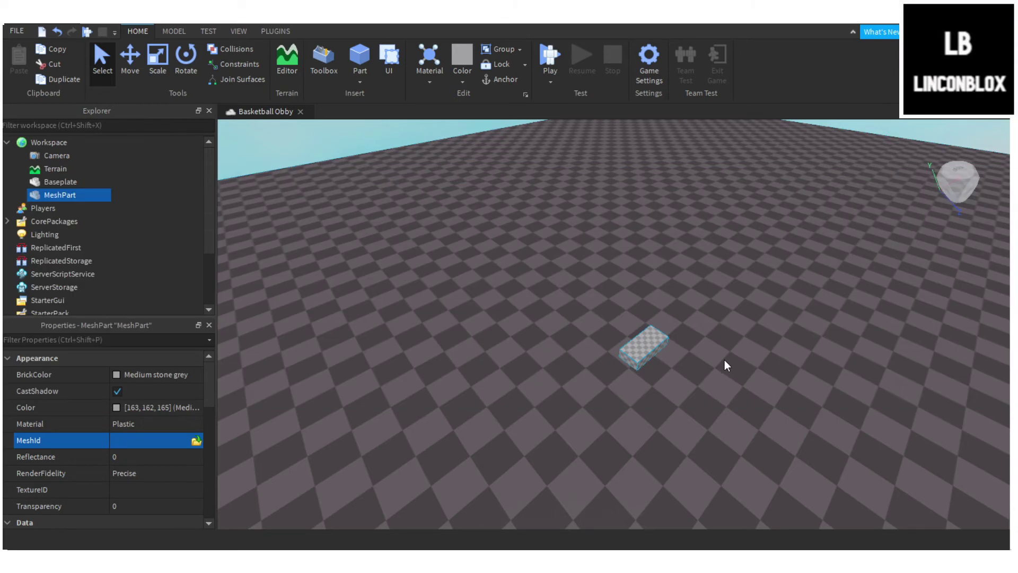
Step: Import the My Rainbow Dominus mesh file from Documents as the MeshPart's mesh
key(f)
scroll(684, 364, down, 8)
scroll(682, 366, up, 8)
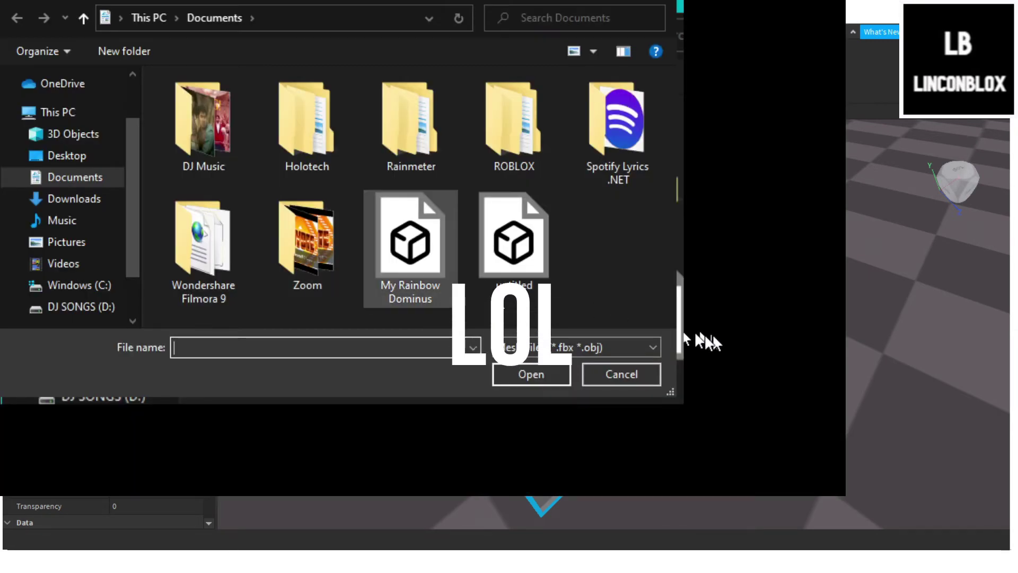
double_click(410, 246)
key(Return)
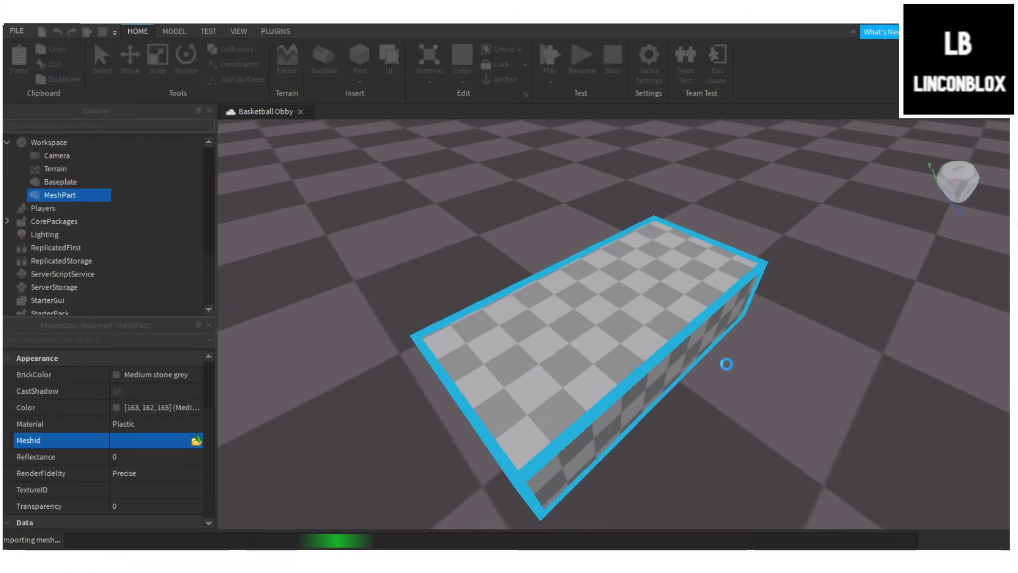
scroll(727, 364, down, 10)
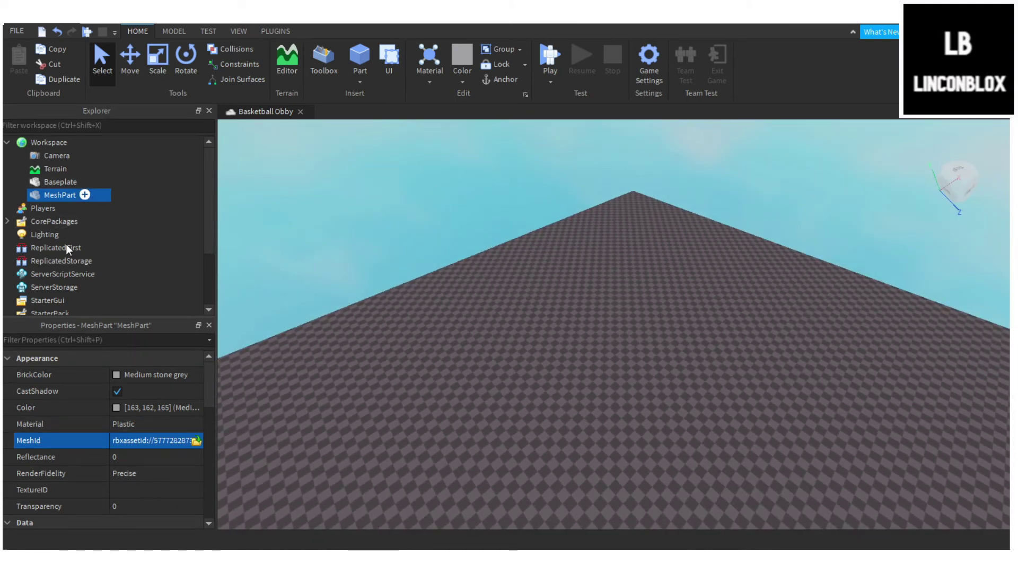
Step: Locate the imported dominus mesh beneath the Baseplate and use the Move tool to raise it above the plate
key(f)
click(924, 208)
right_drag(924, 208, 924, 208)
scroll(771, 400, down, 5)
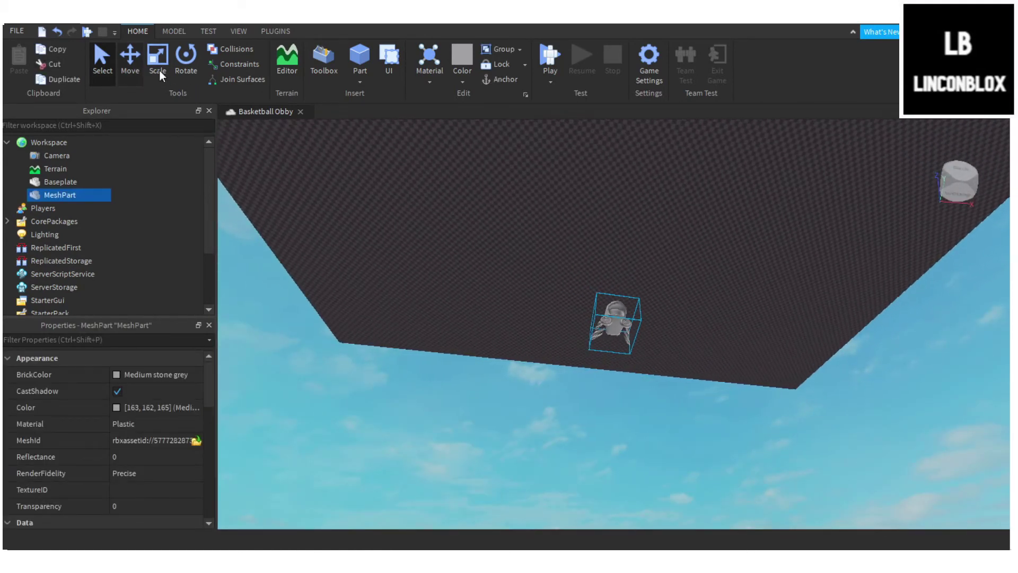
key(ctrl+2)
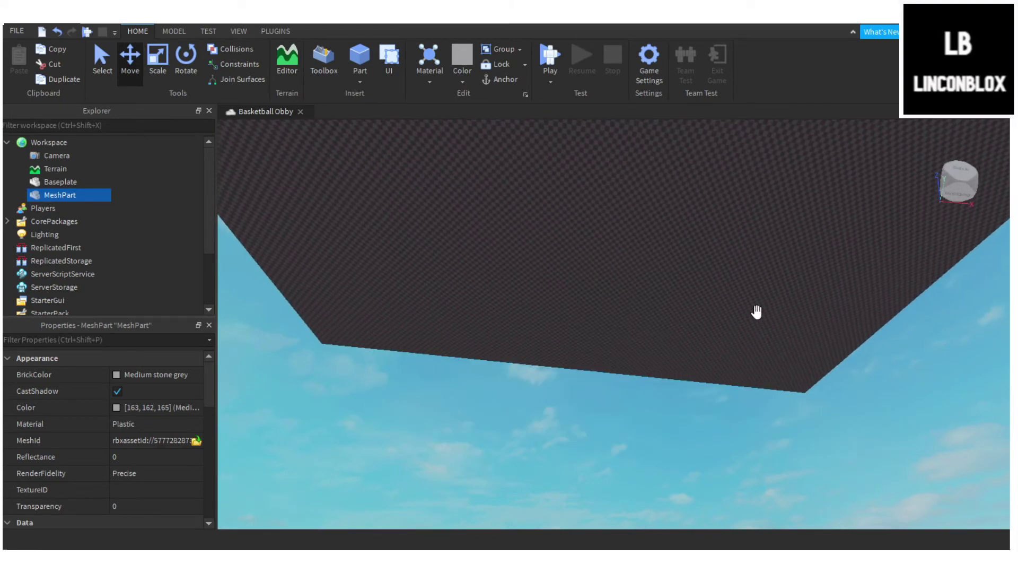
scroll(753, 300, down, 3)
click(884, 324)
right_drag(868, 331, 868, 331)
key(w)
key(w)
middle_drag(863, 330, 823, 315)
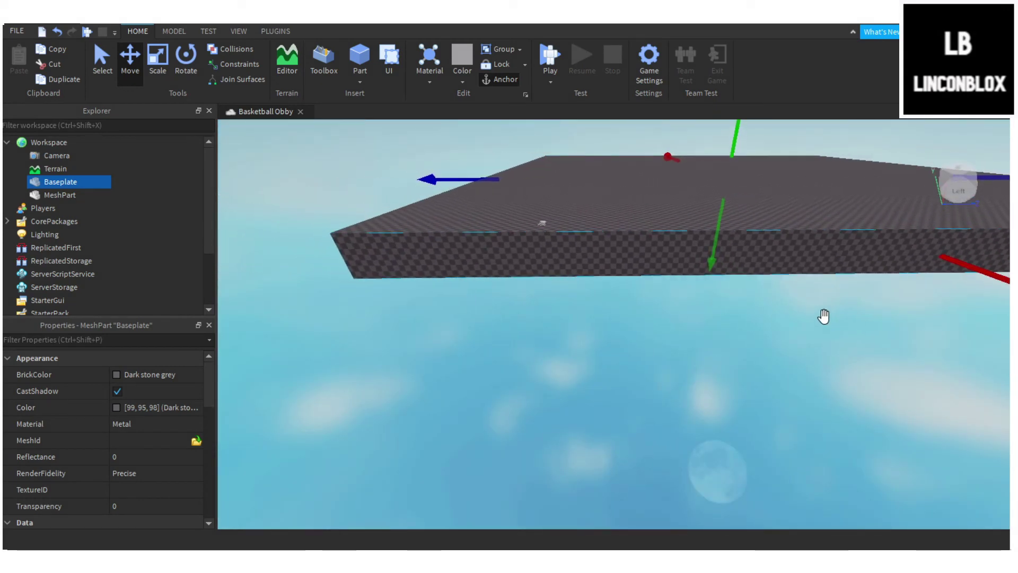